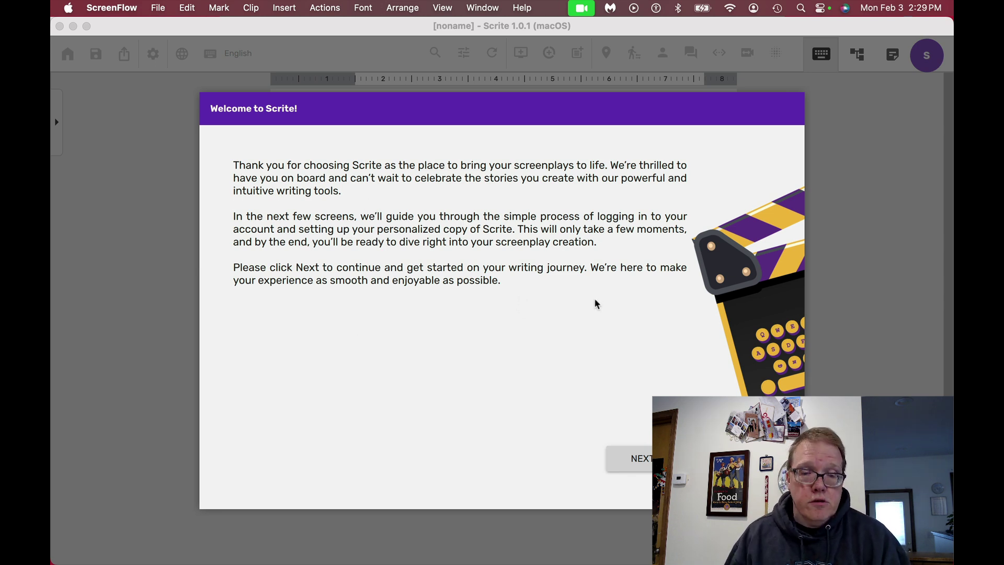
Continue past the welcome screen and paste the account name into the Name field.
click(640, 461)
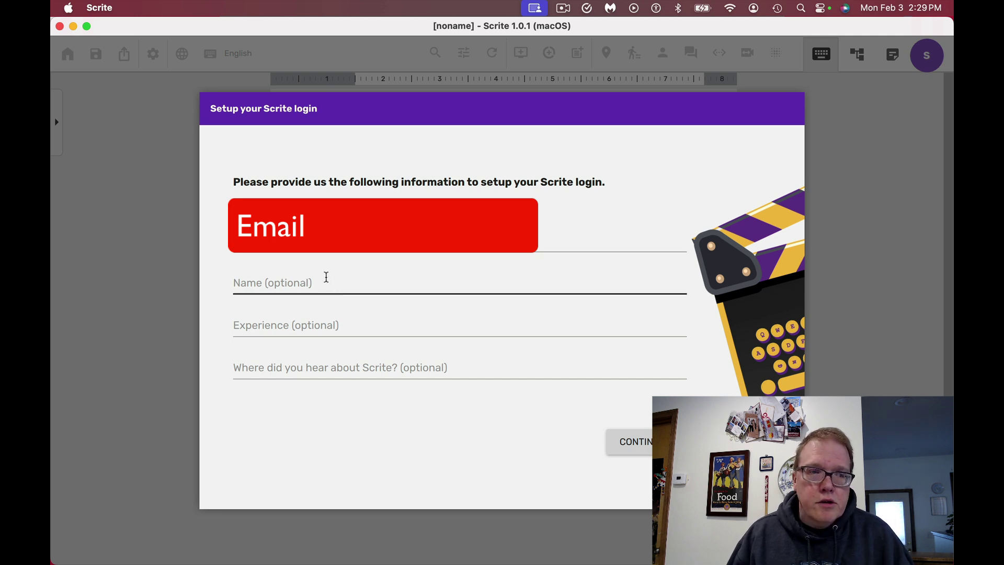
click(326, 277)
text(Screenwriting Scribe)
click(320, 321)
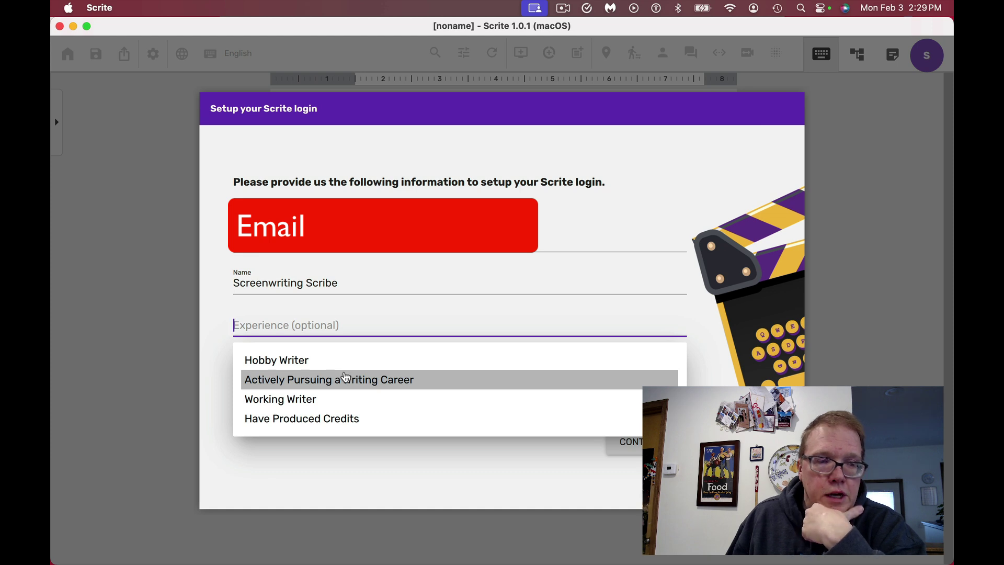
Choose Hobby Writer as experience and YouTube as the source, then submit.
click(343, 366)
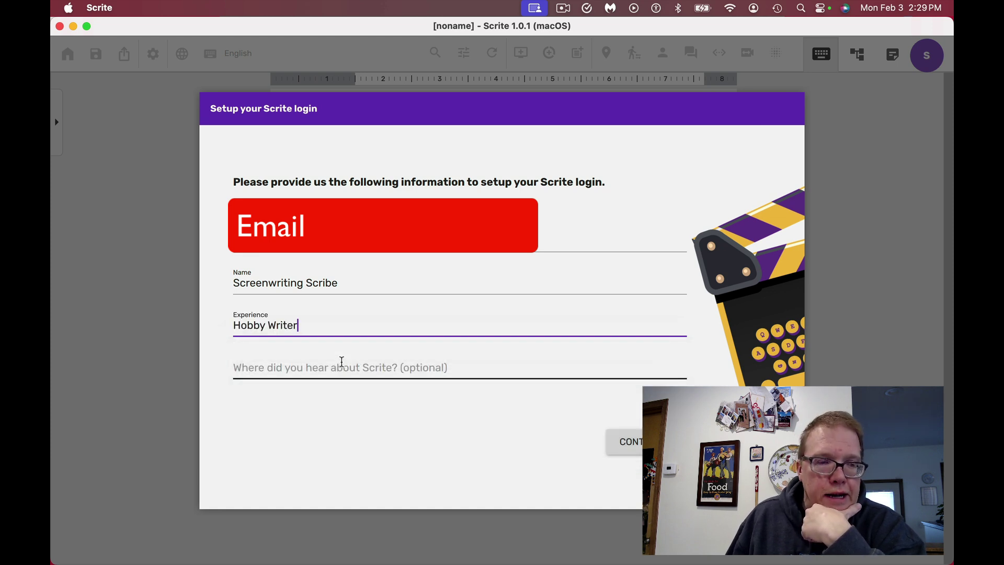
click(339, 370)
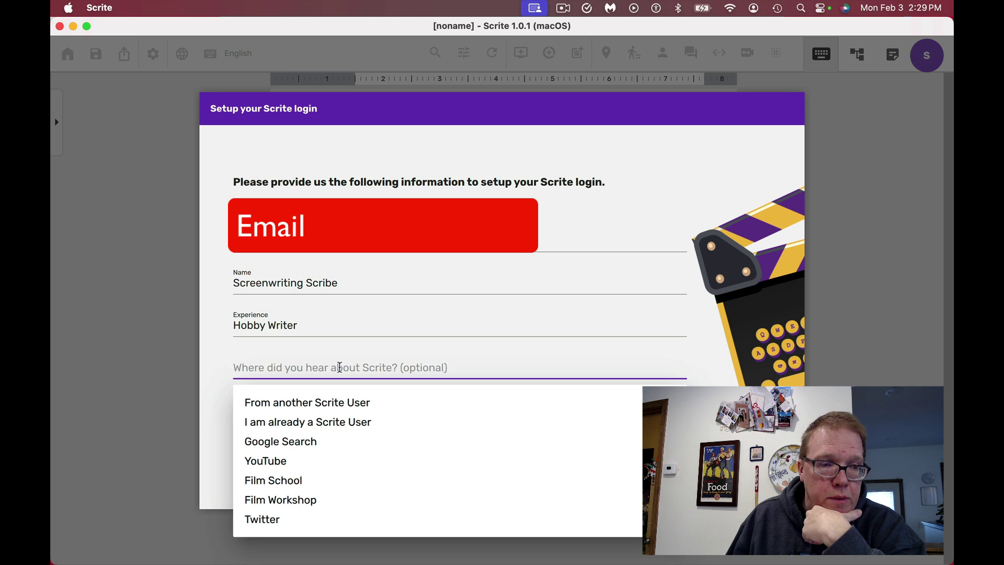
click(312, 463)
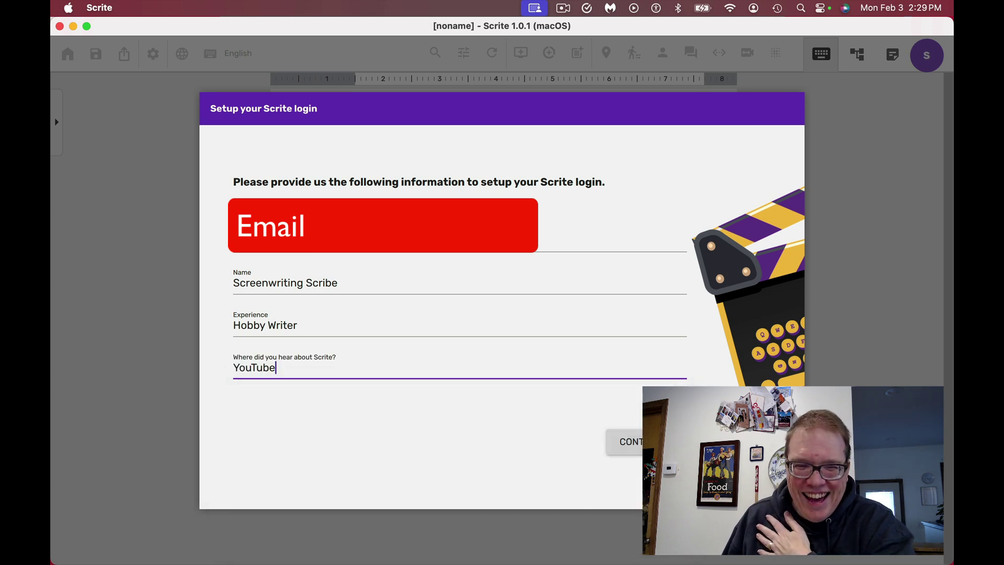
click(625, 442)
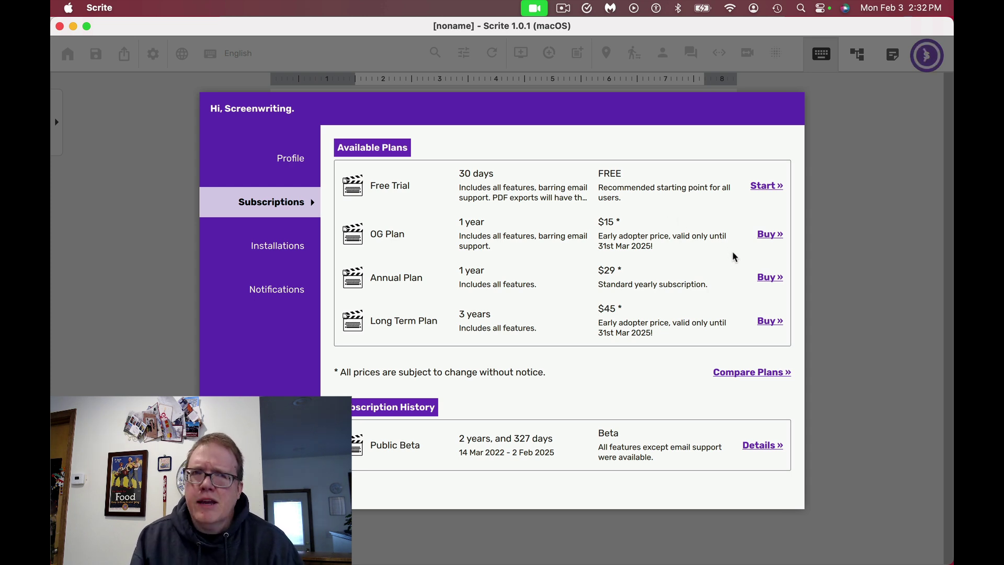
Open the Long Term Plan buy page on scrite.io and scroll down to its Plan Comparison table.
click(778, 321)
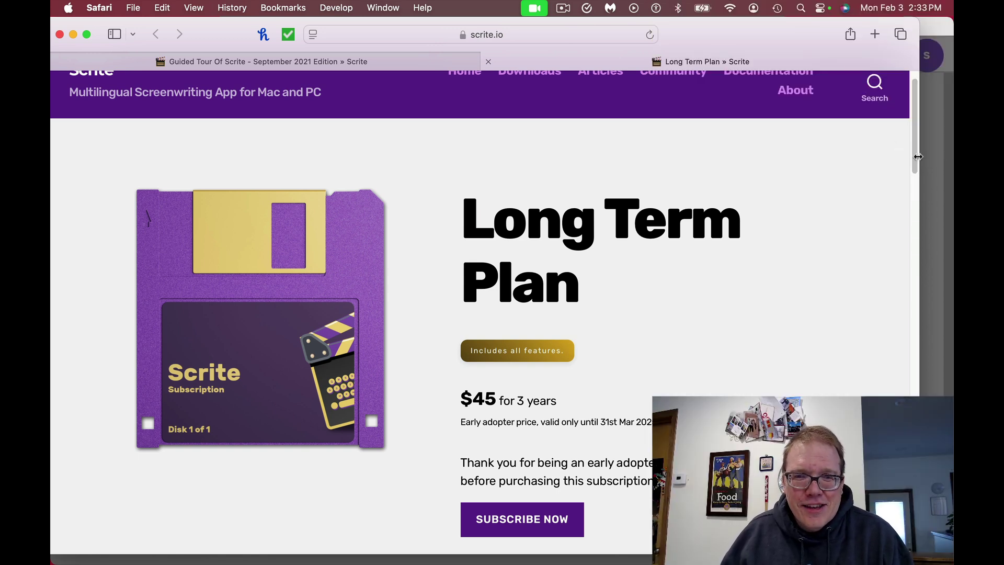
scroll(908, 172, down, 4)
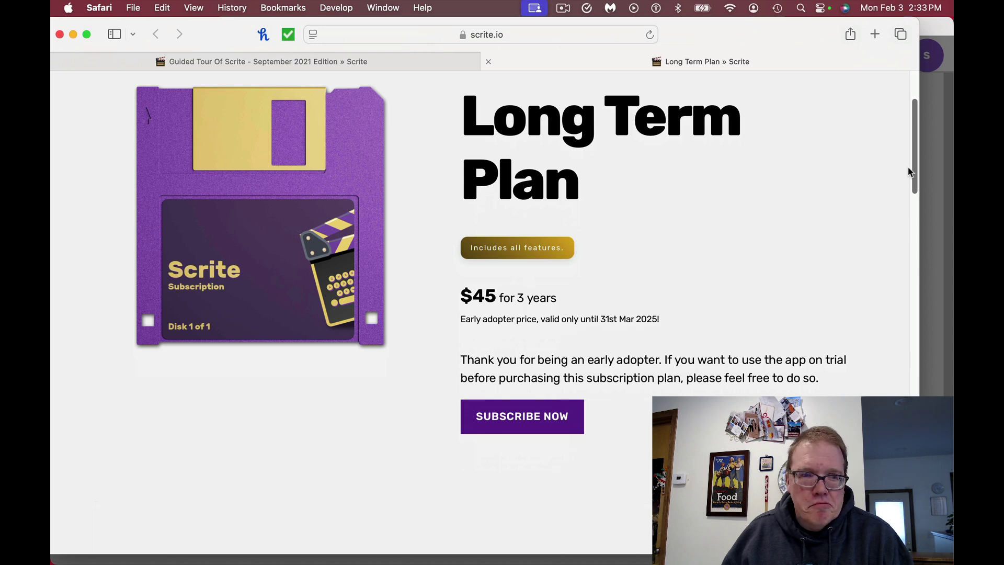
drag(909, 172, 911, 158)
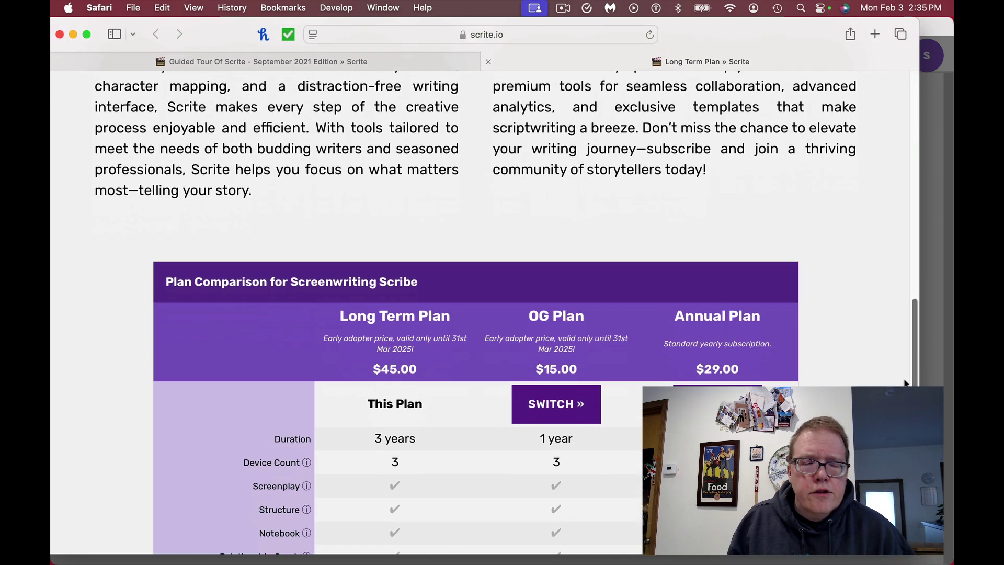
Scroll through the Plan Comparison table: Long Term $45.00, OG $15.00, Annual $29.00.
scroll(905, 383, down, 1)
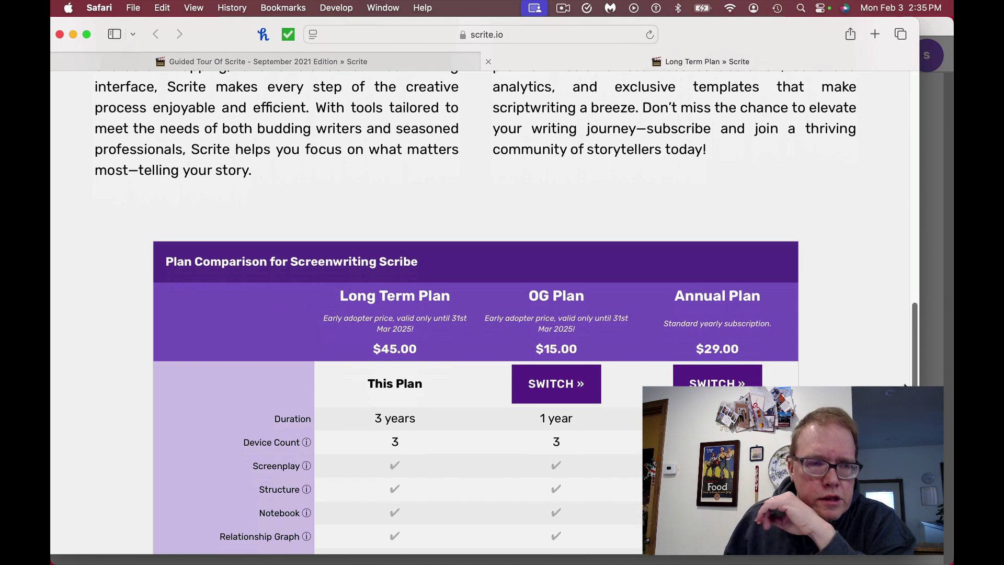
scroll(904, 385, down, 1)
scroll(905, 385, down, 5)
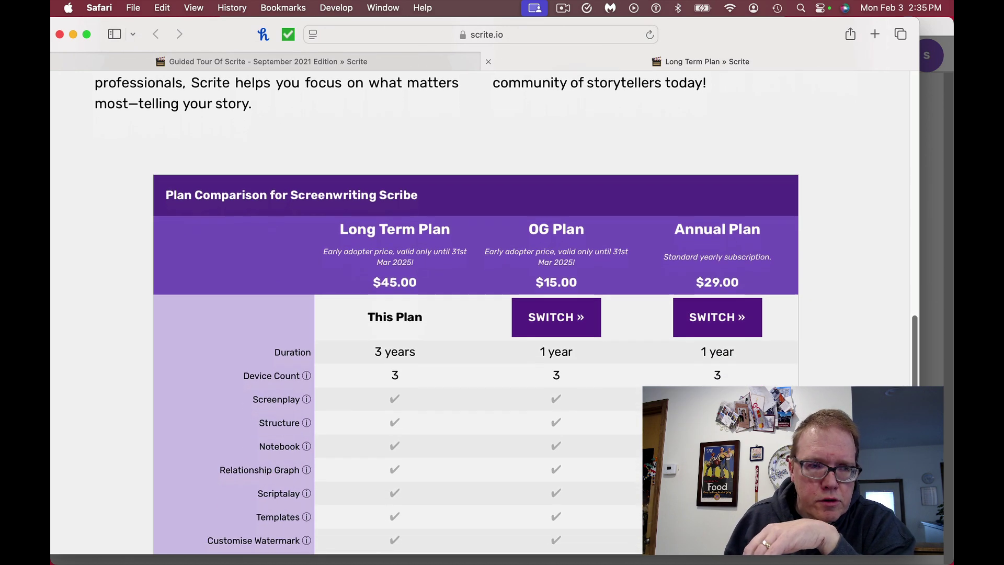
scroll(905, 384, down, 1)
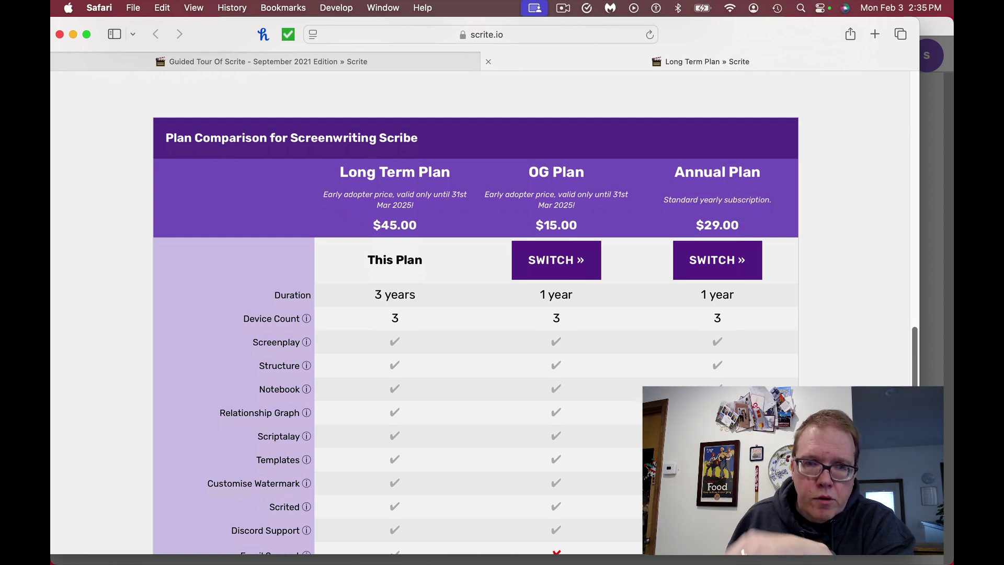
scroll(476, 334, down, 1)
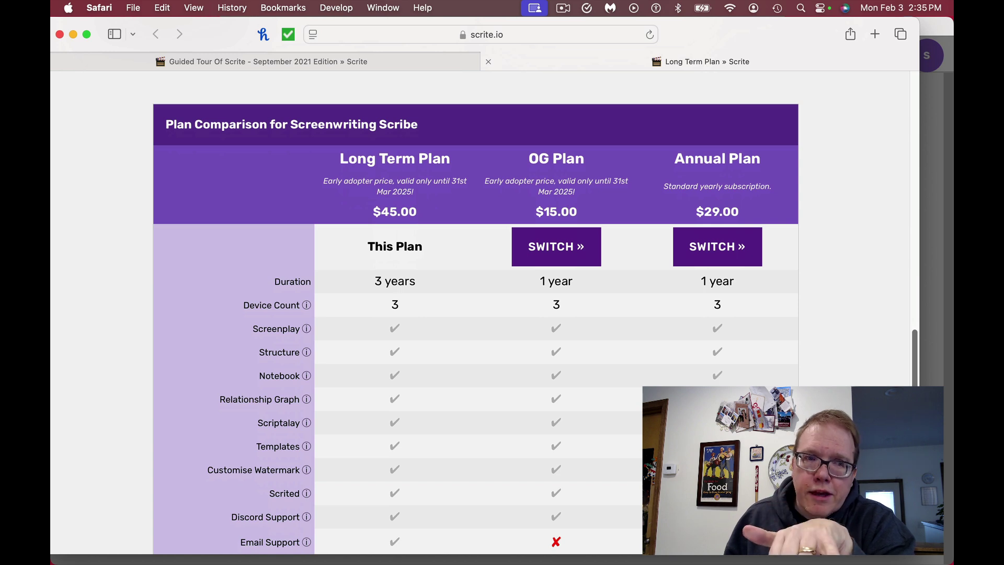
scroll(476, 319, down, 4)
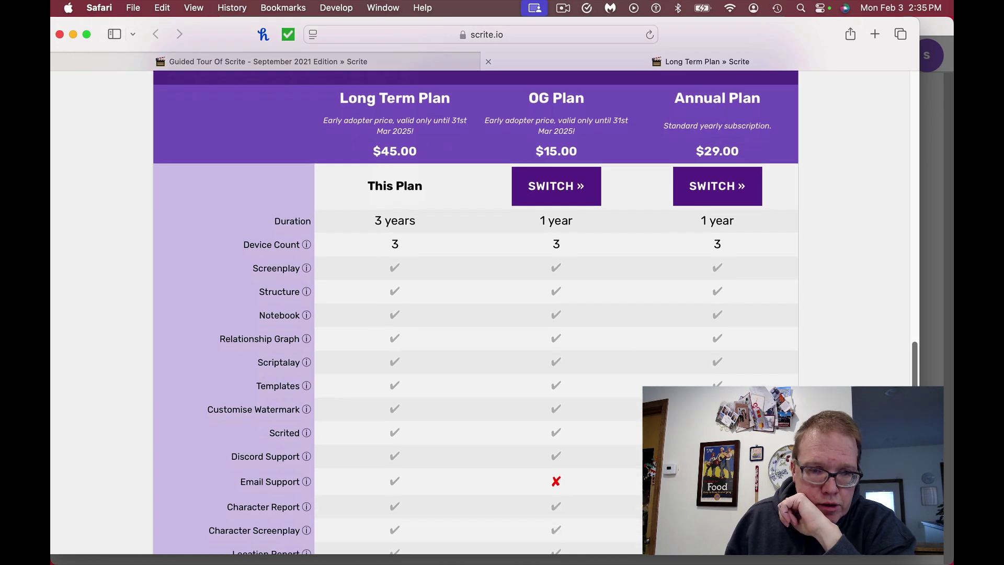
scroll(476, 314, up, 1)
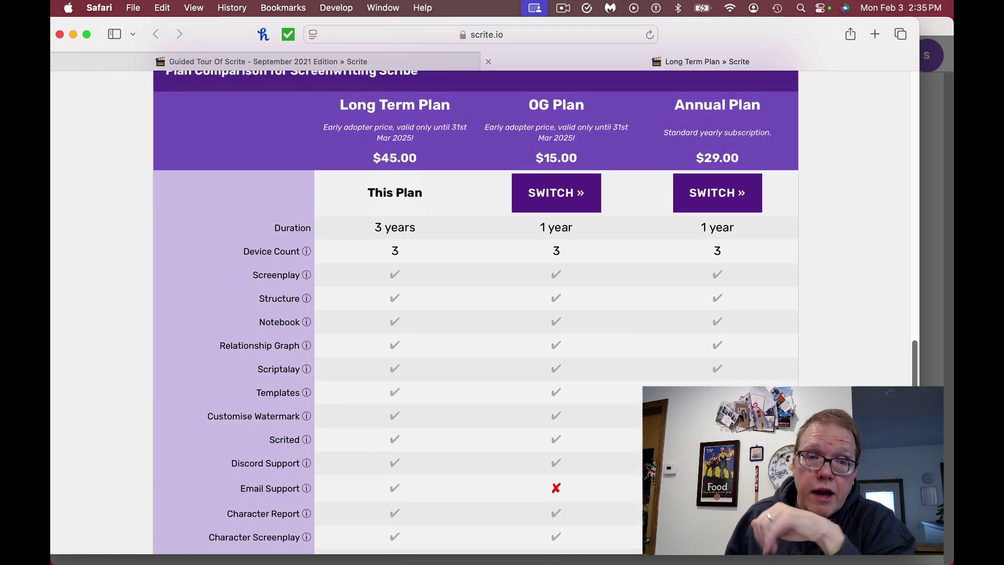
scroll(476, 313, down, 10)
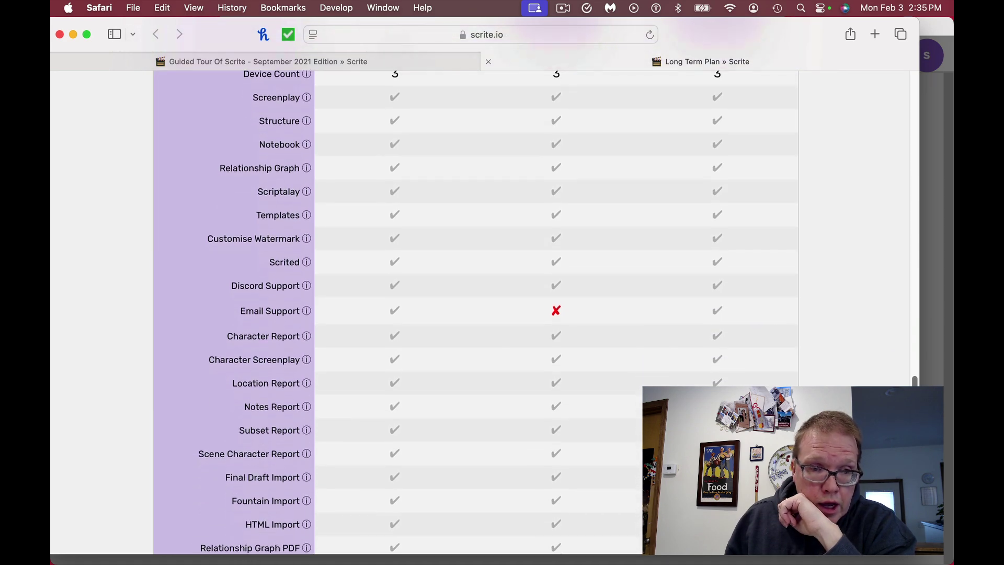
scroll(557, 314, down, 1)
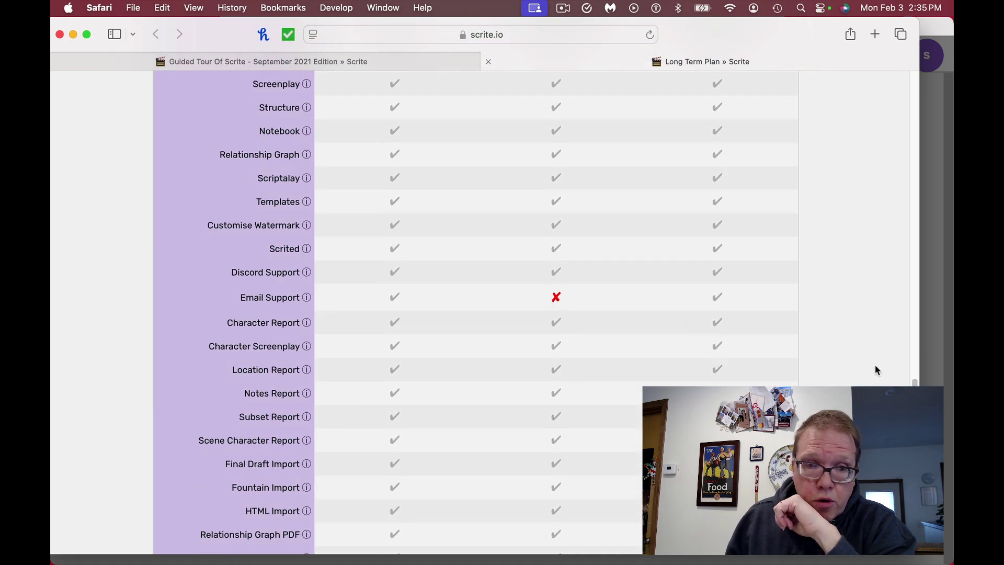
scroll(918, 373, up, 10)
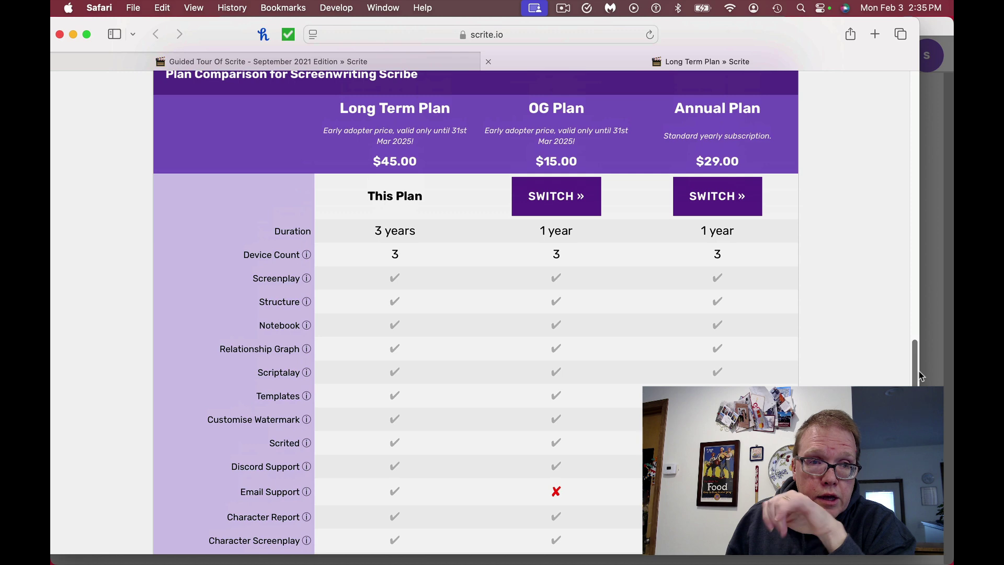
scroll(918, 374, down, 10)
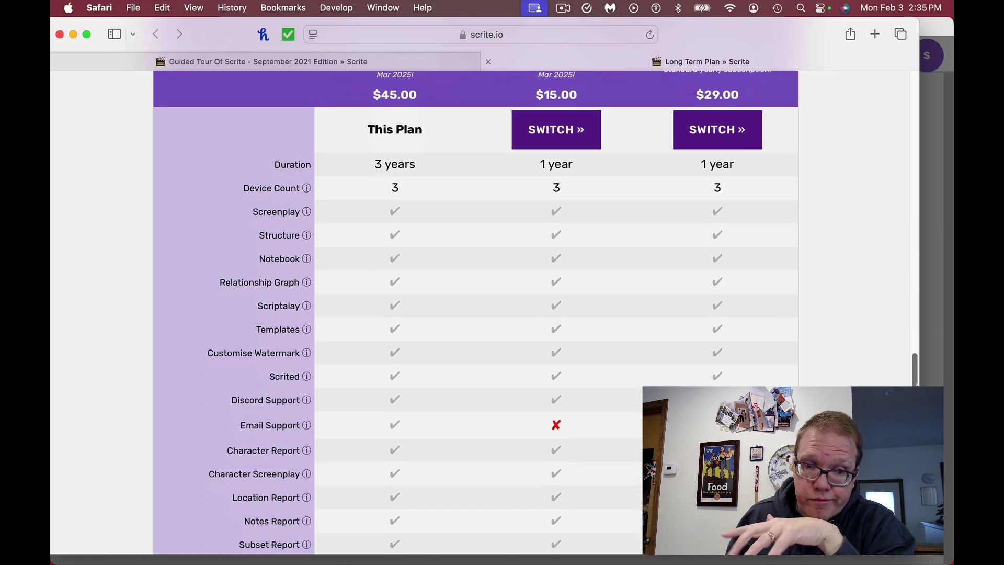
scroll(919, 374, down, 14)
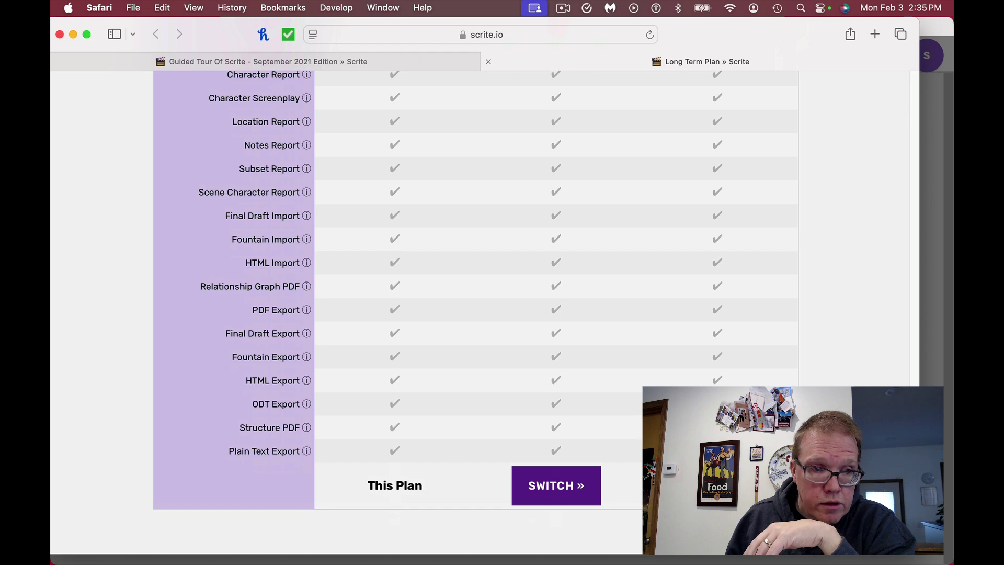
Scroll back up to the top of the Long Term Plan page.
scroll(916, 373, up, 20)
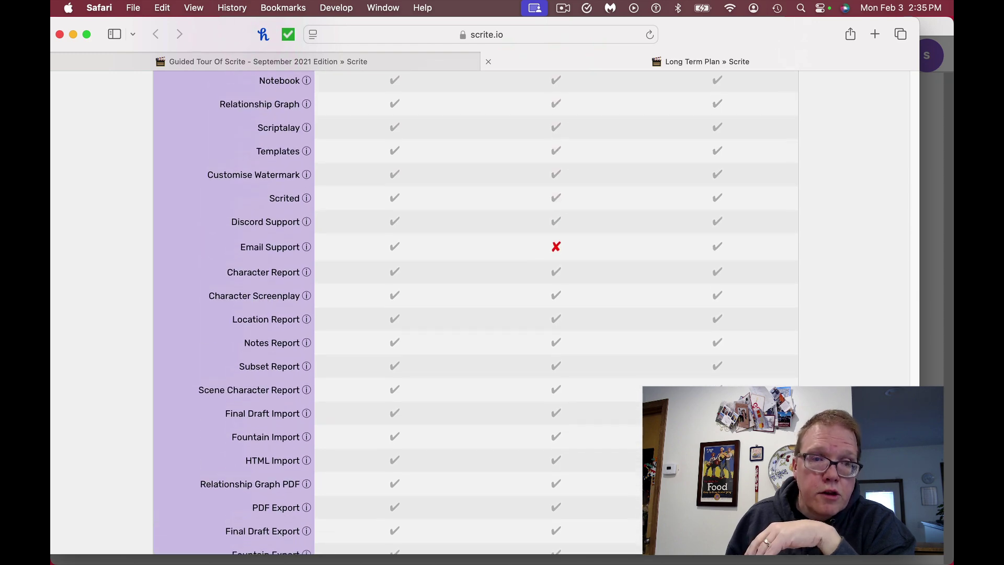
scroll(916, 373, up, 4)
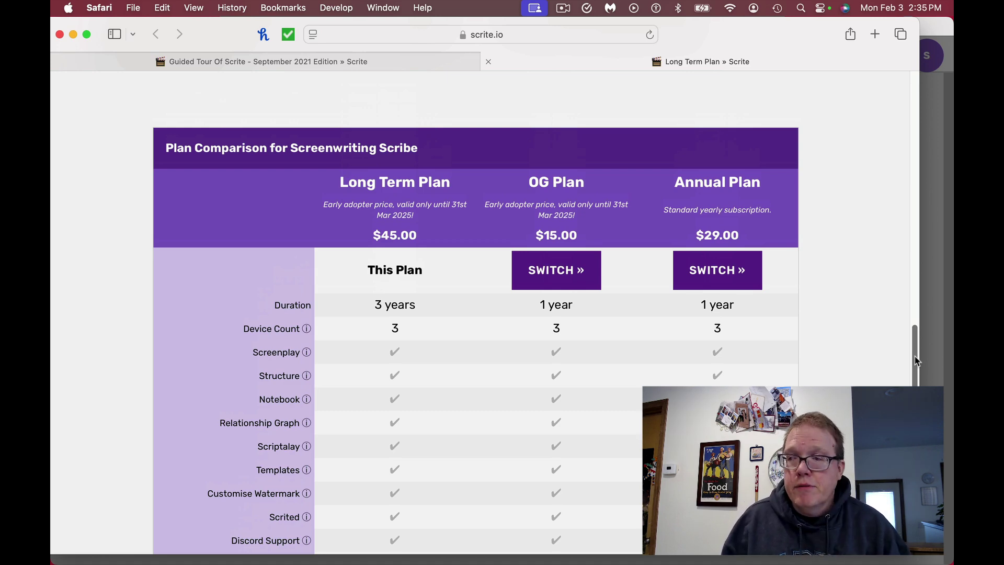
scroll(917, 359, up, 1)
drag(916, 357, 951, 129)
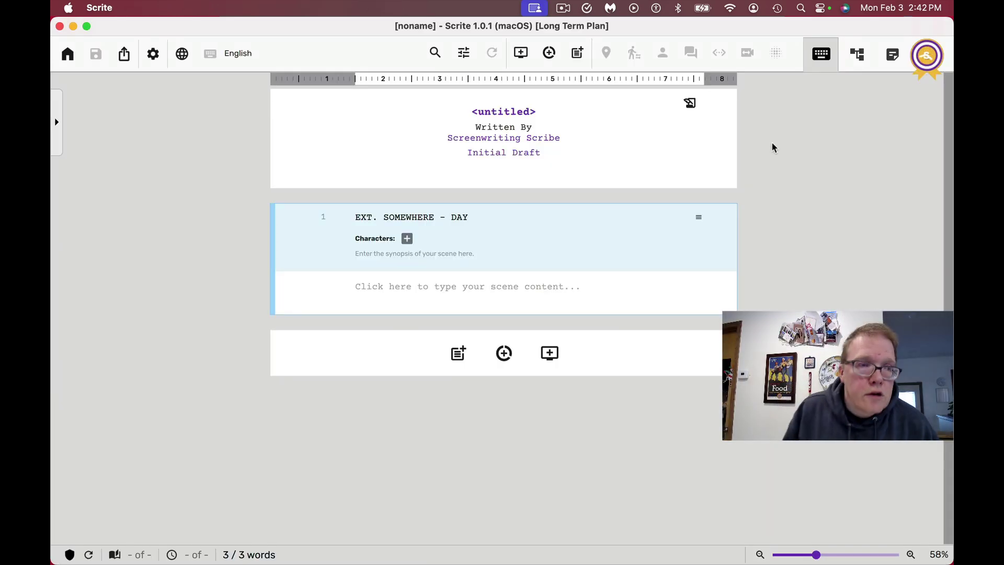
From the Home screen's new-file templates, create a Blank Document screenplay.
click(72, 53)
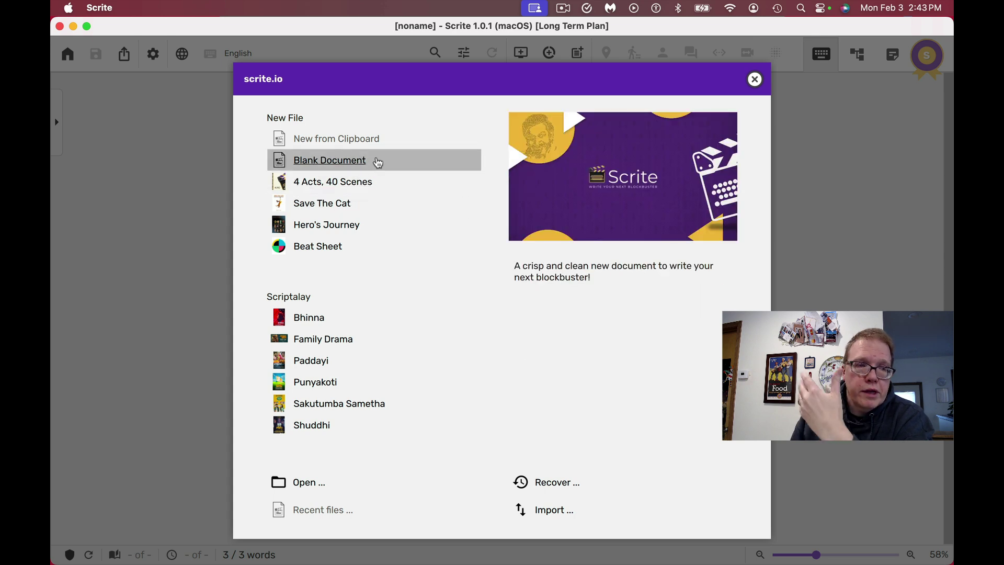
mouse_move(386, 179)
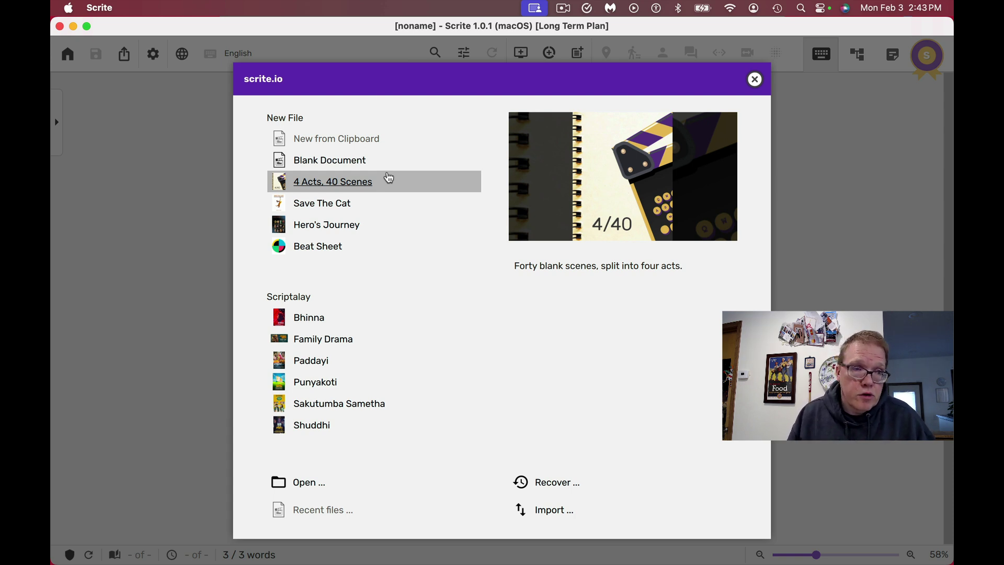
mouse_move(347, 205)
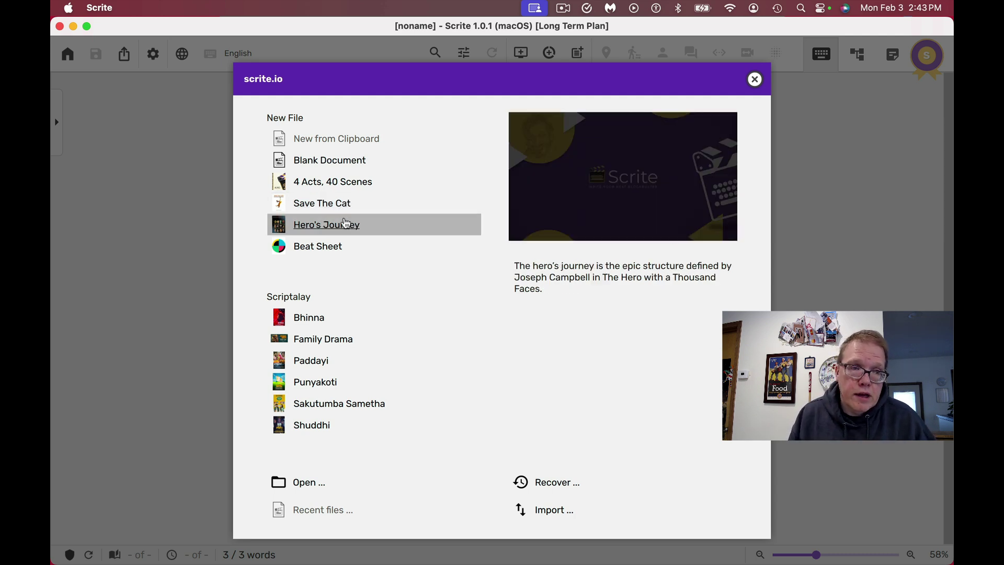
mouse_move(335, 249)
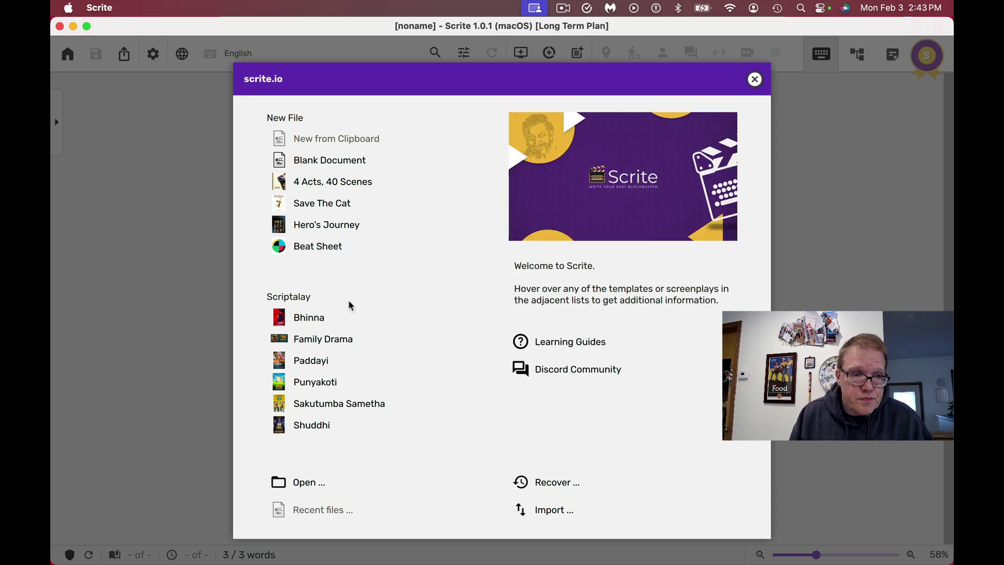
mouse_move(331, 318)
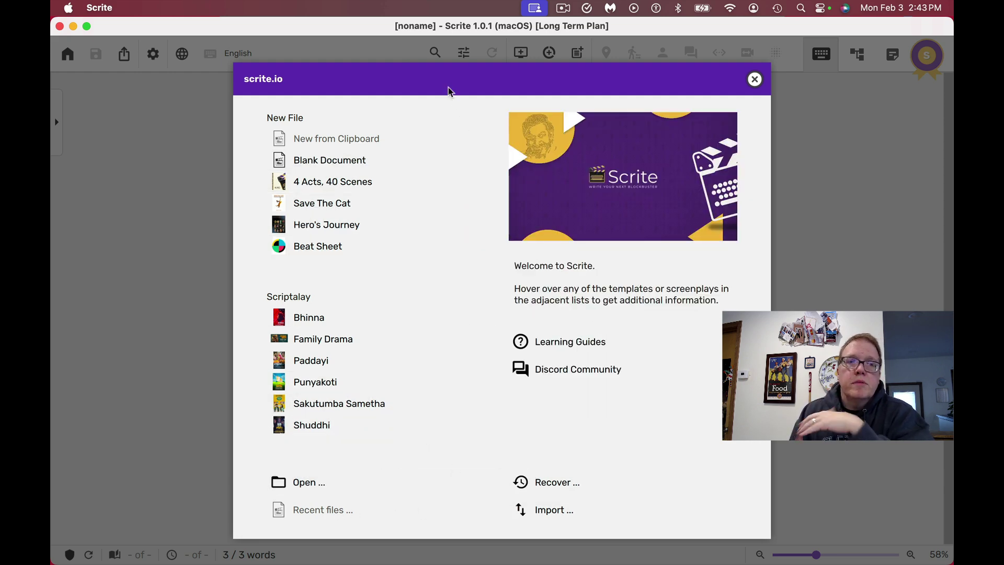
click(367, 158)
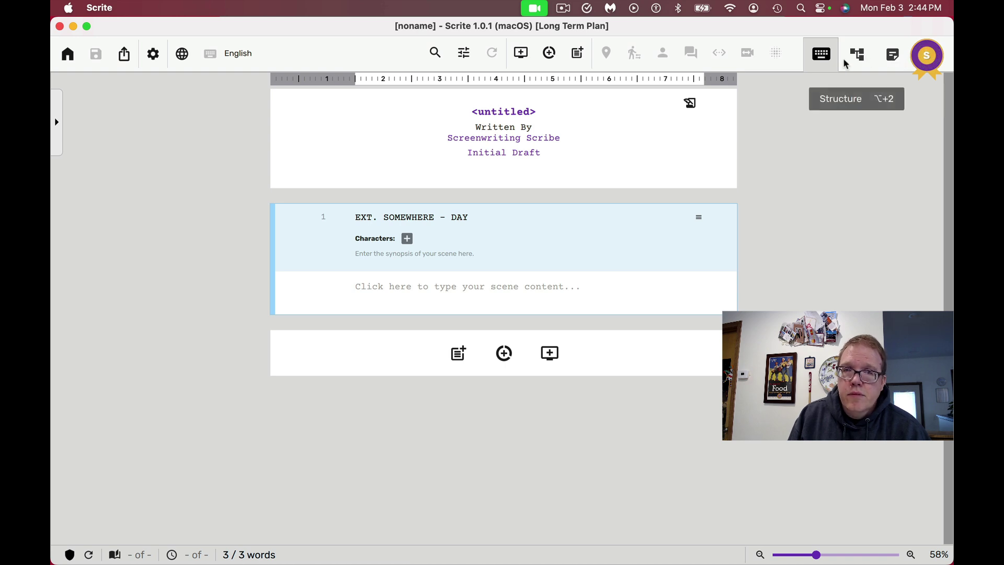
Switch to the Structure view to see the index card canvas and scene timeline.
click(856, 55)
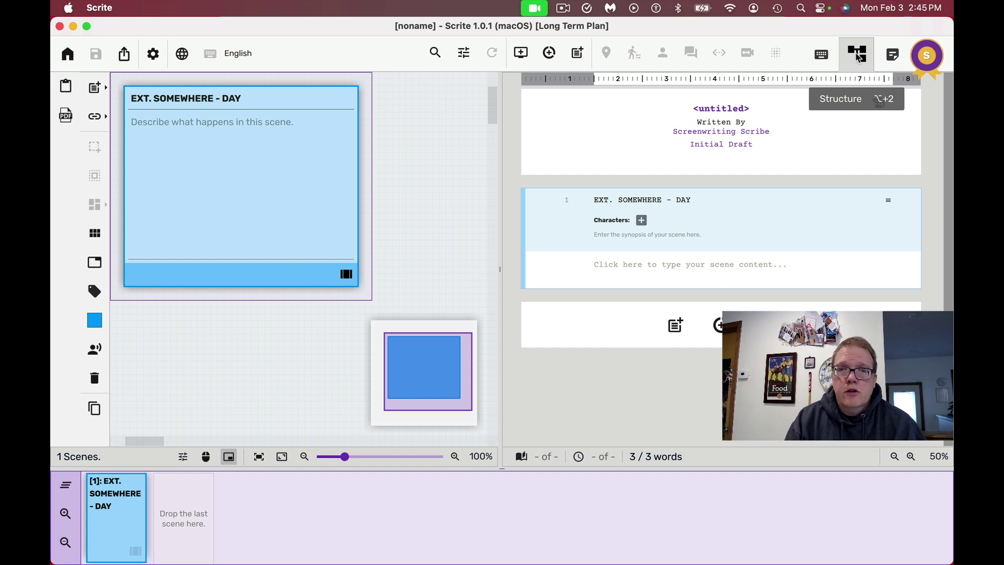
Switch to the Notebook view showing scene 1's empty synopsis.
click(893, 54)
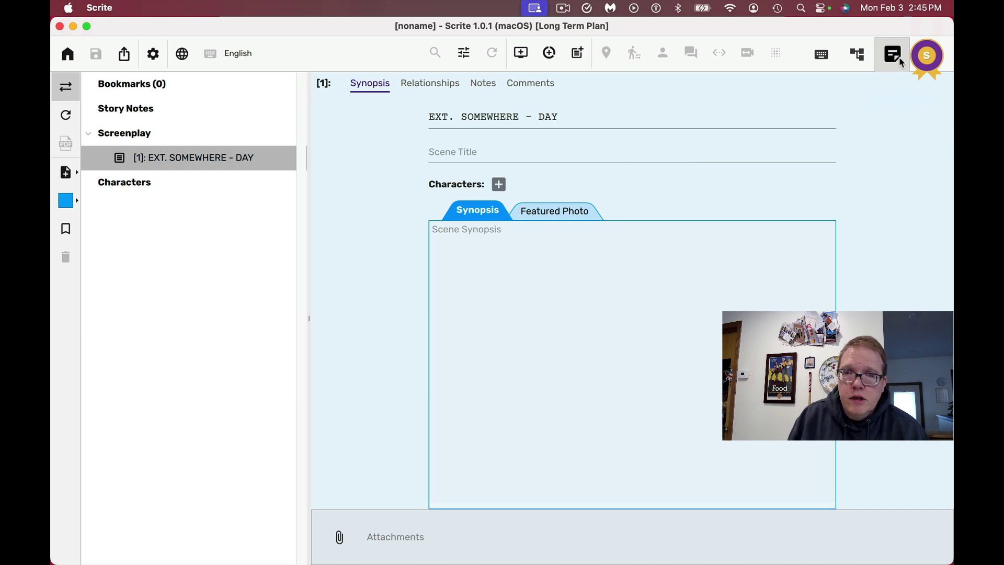
Switch back to the Screenplay editor view.
click(821, 54)
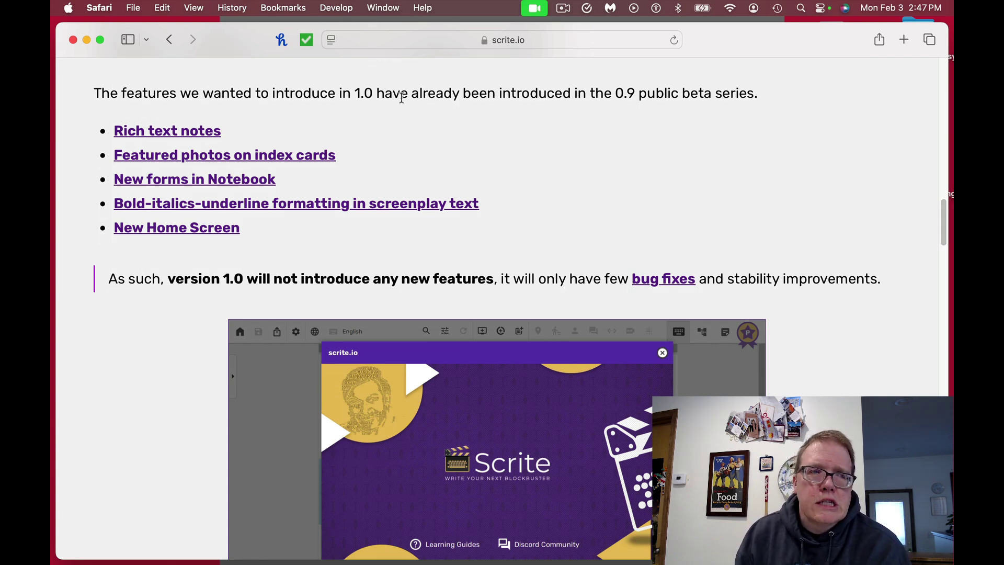
Follow the Rich Text Notes link in the release notes' feature list.
click(168, 158)
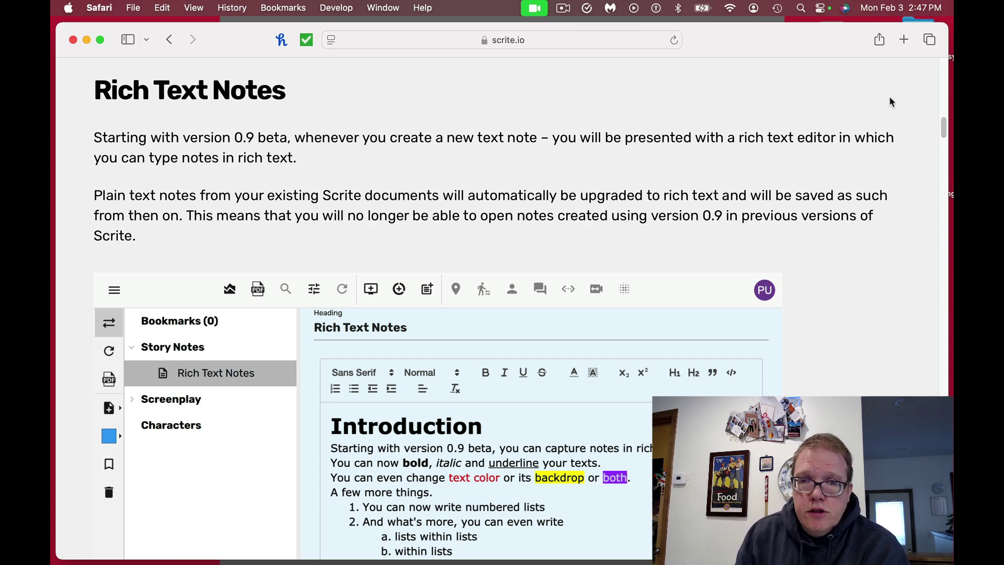
Scroll down through Rich Text Notes to the Bold, Italics and Underline in Screenplay heading.
drag(943, 126, 943, 132)
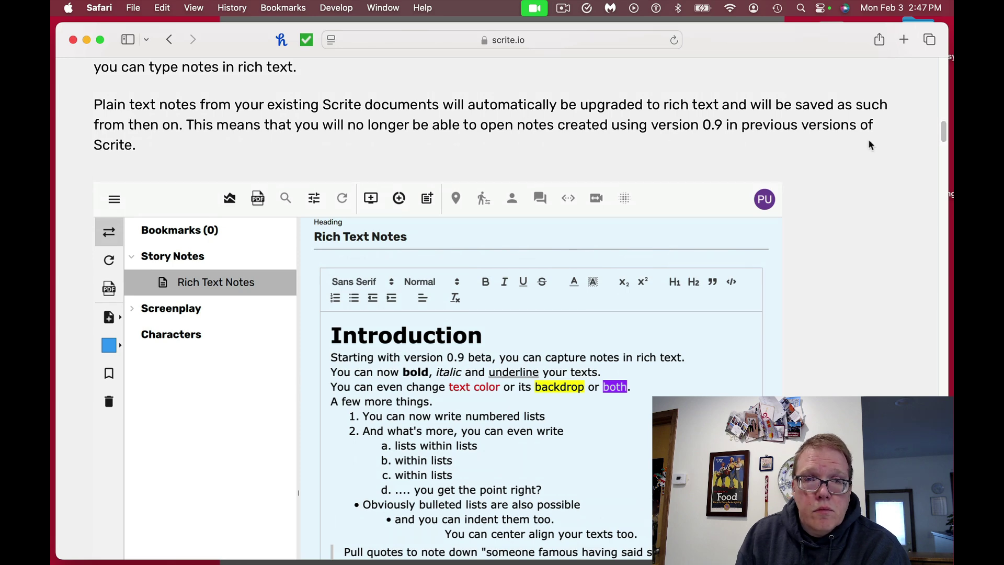
drag(943, 132, 943, 141)
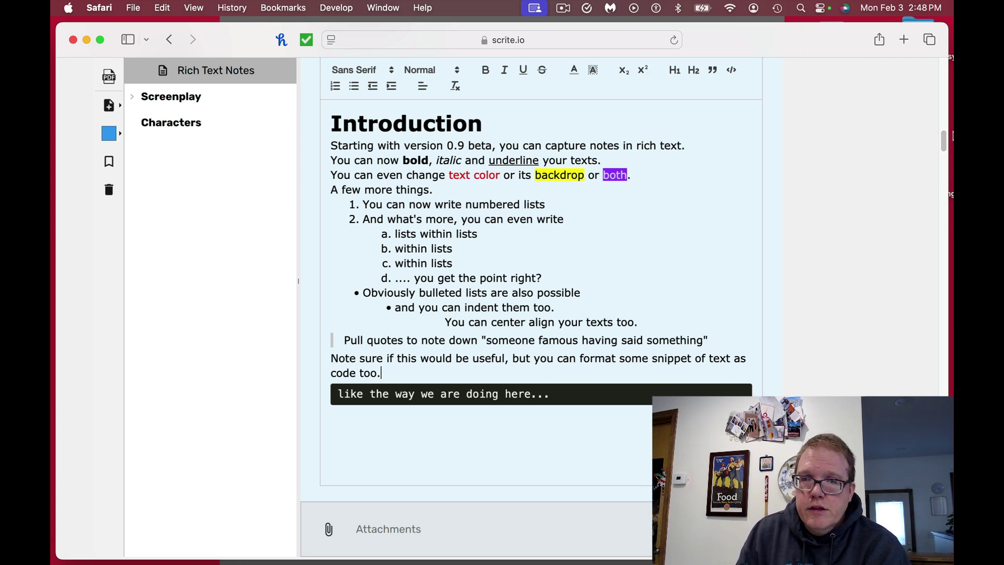
drag(945, 139, 945, 152)
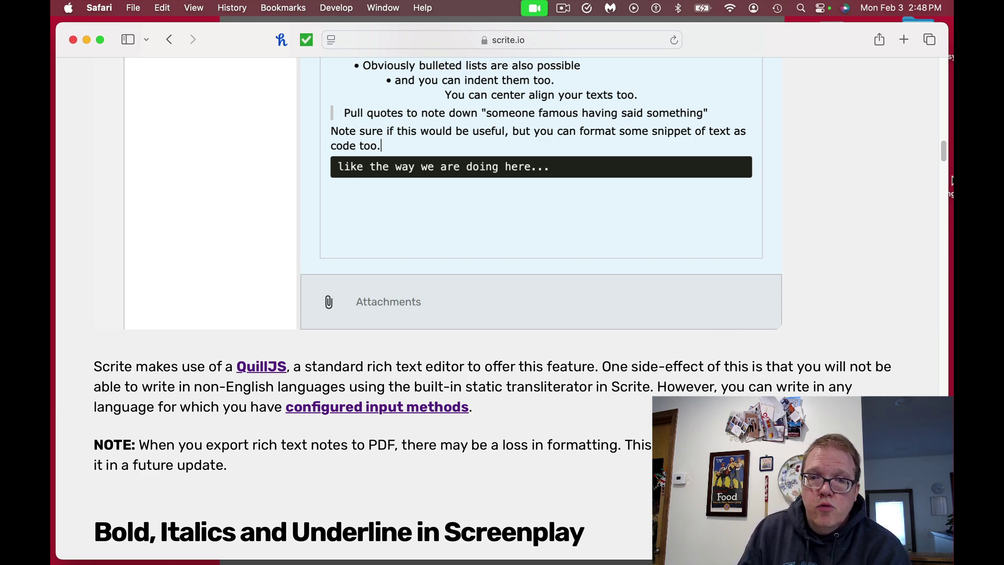
mouse_move(944, 151)
mouse_down()
mouse_move(944, 135)
mouse_move(947, 155)
mouse_up()
drag(947, 158, 948, 167)
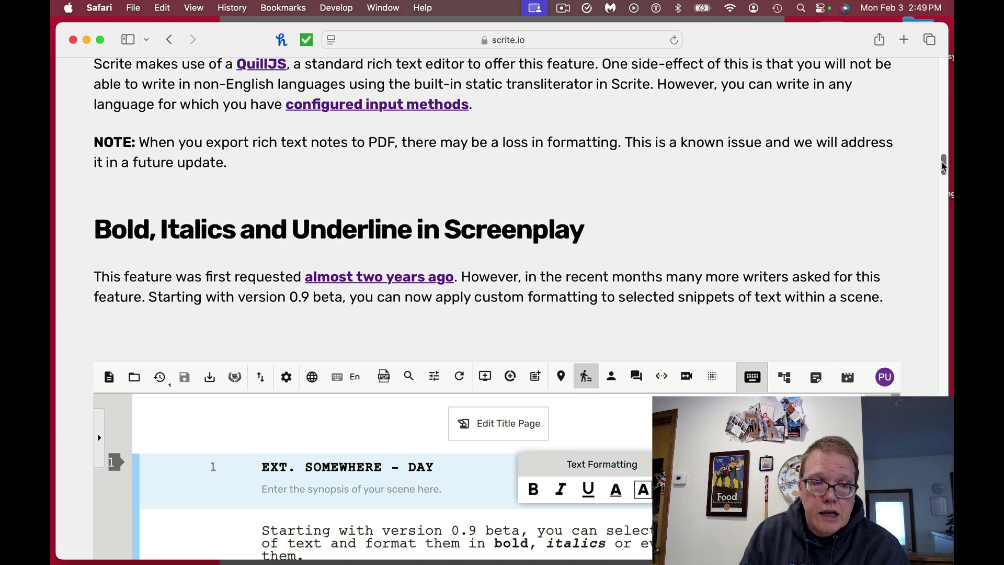
Scroll past the formatting demo to the note that PDF export preserves formatting.
drag(944, 166, 943, 177)
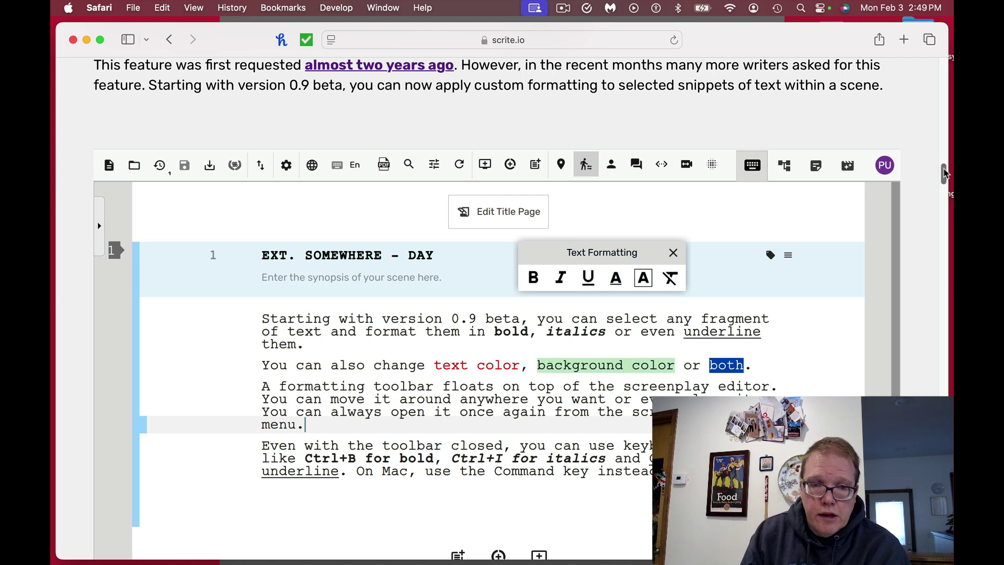
mouse_move(943, 173)
mouse_down()
mouse_move(943, 214)
mouse_move(944, 190)
mouse_up()
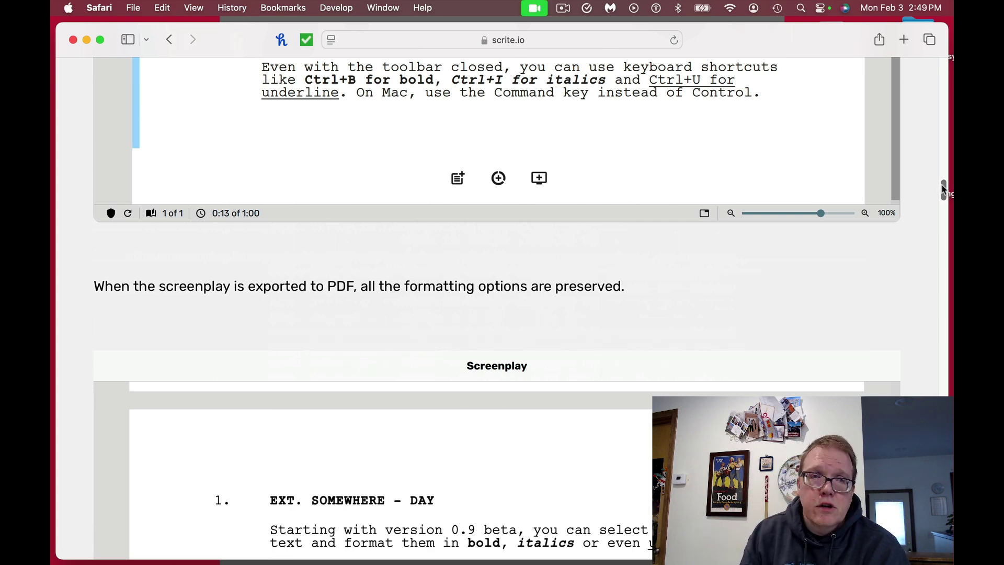
Scroll past the featured photo demo to the 'To add a featured image' instructions.
drag(943, 189, 945, 229)
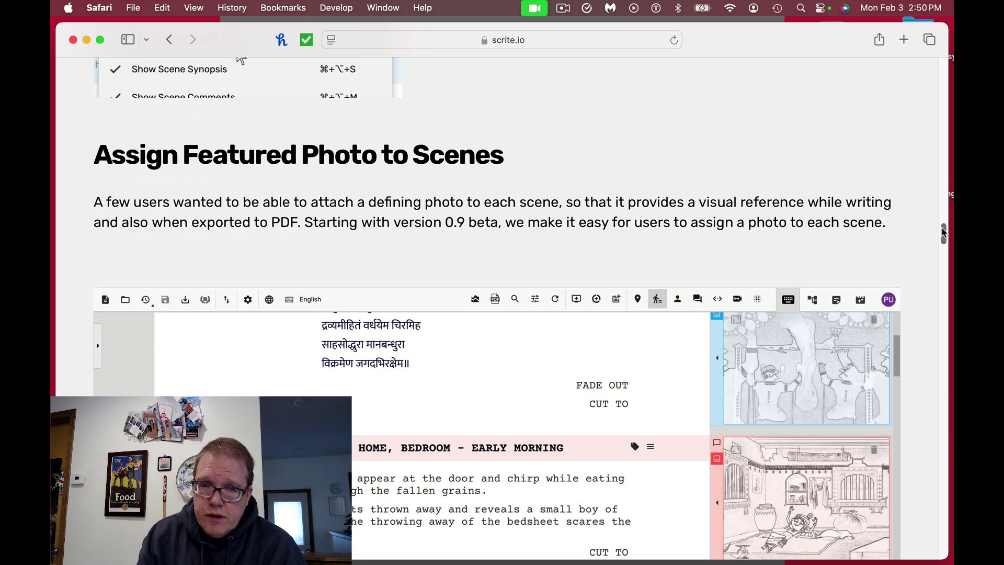
drag(943, 233, 943, 244)
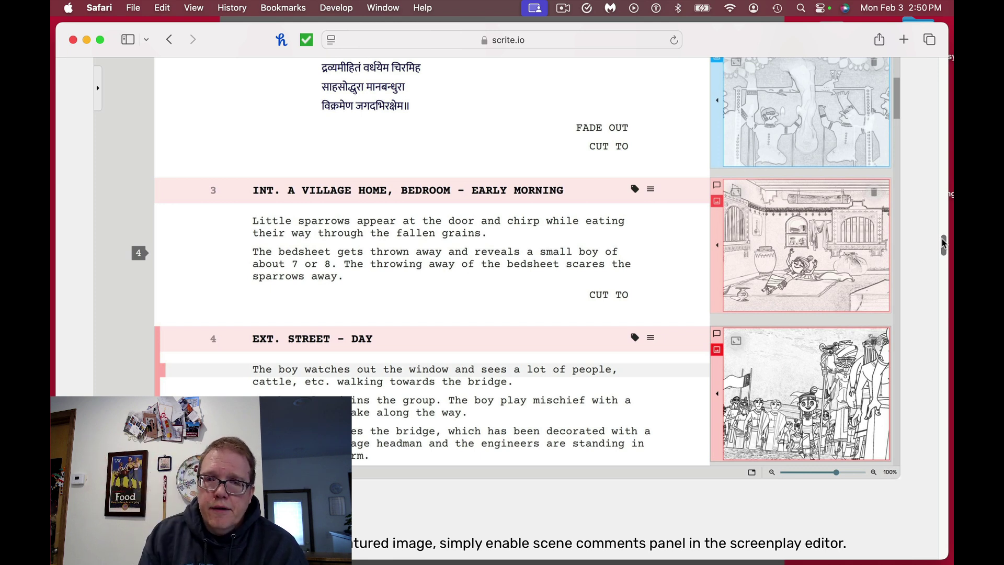
drag(943, 243, 945, 262)
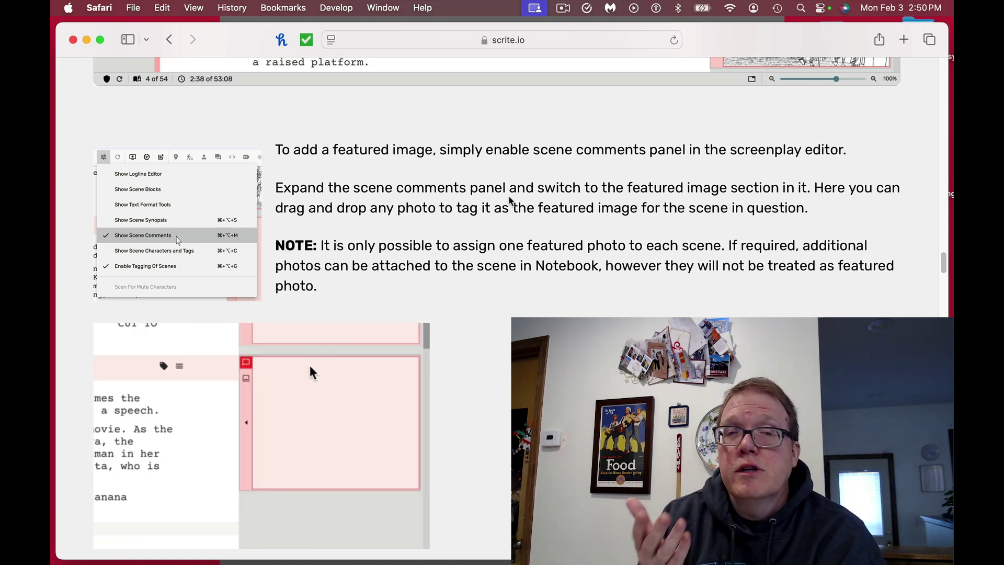
Scroll down to the structure tab's Featured Image mode screenshot with photo index cards.
drag(943, 261, 947, 300)
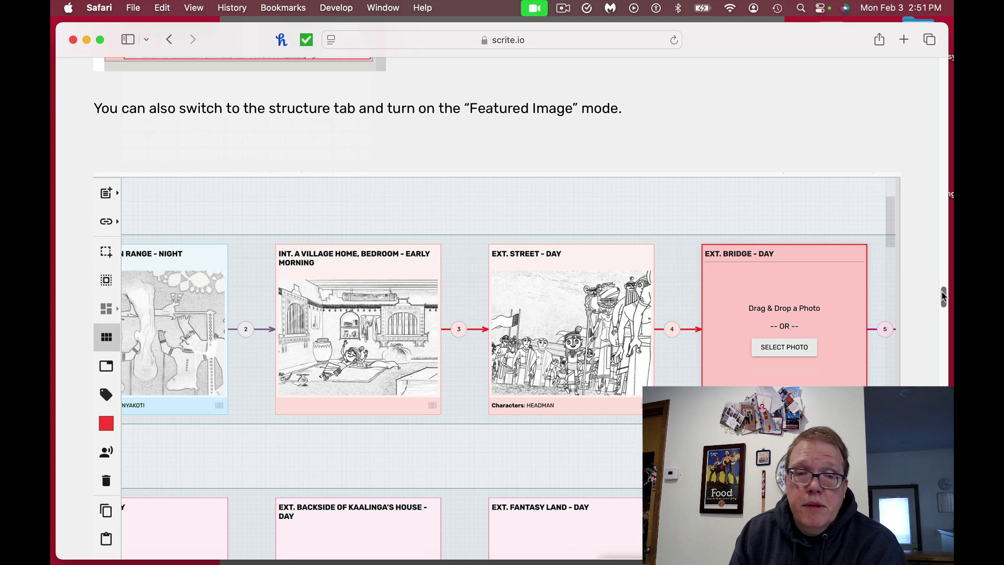
Scroll through Export Notes to PDF and ODT to the Notebook Report Character Notes preview.
drag(943, 297, 947, 368)
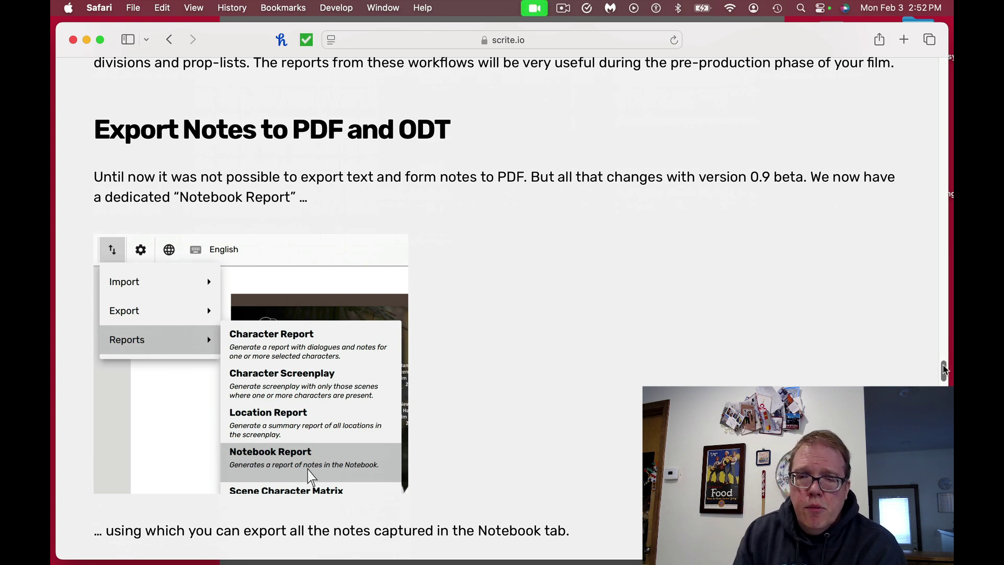
drag(947, 368, 944, 390)
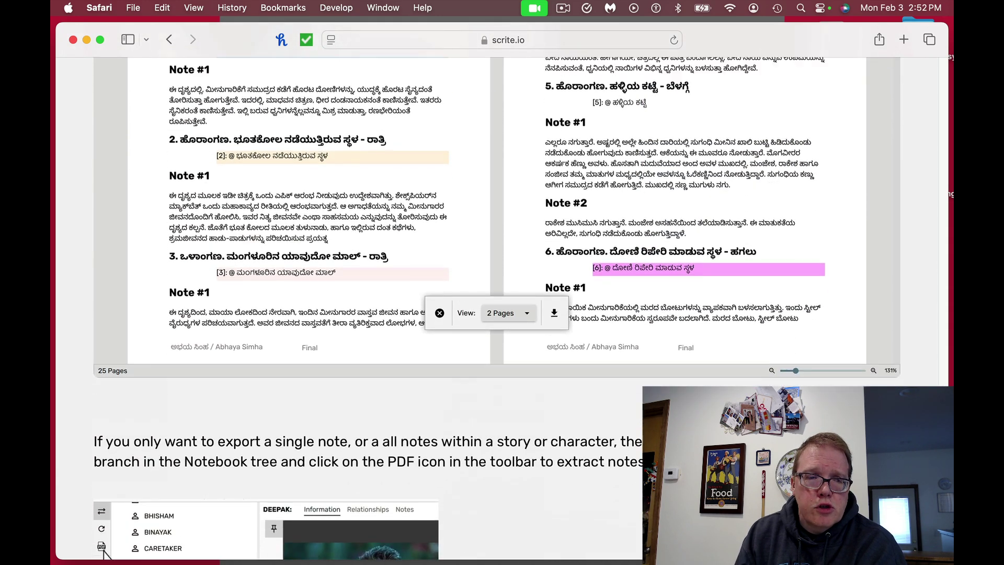
scroll(103, 551, down, 1)
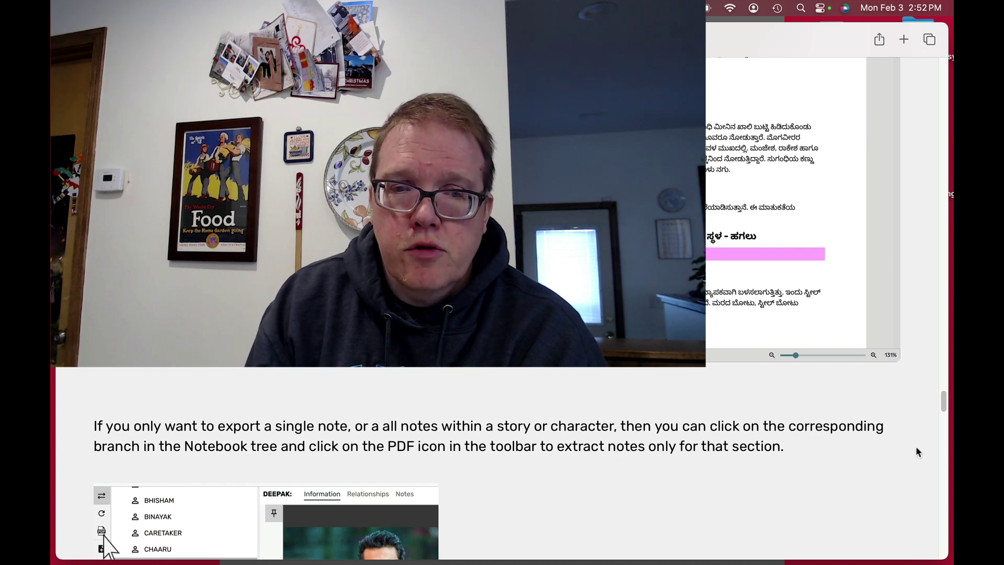
drag(943, 402, 944, 411)
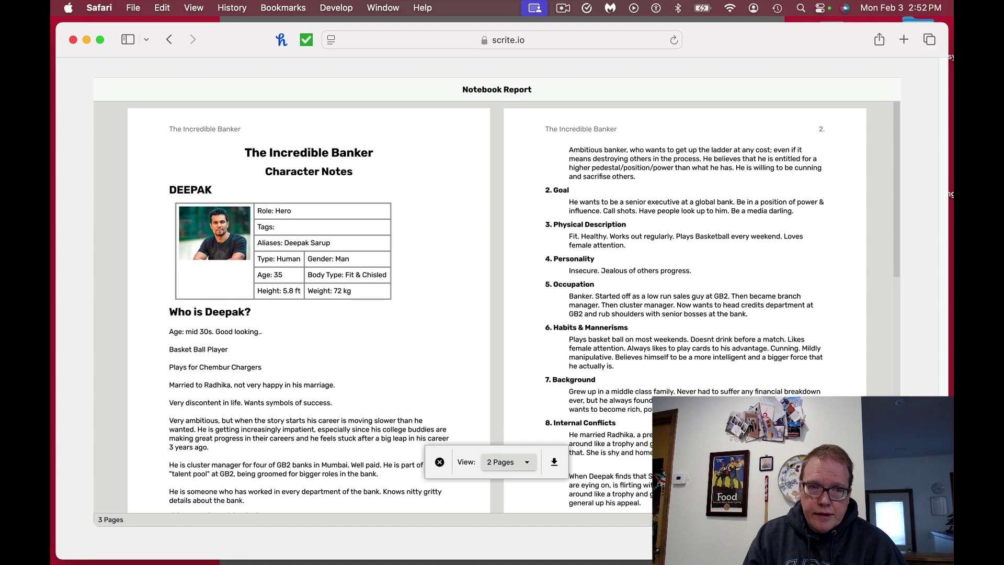
Reach New Forms and highlight the Protagonist Character Treatment, then Story Structure Template sentences.
scroll(497, 308, down, 10)
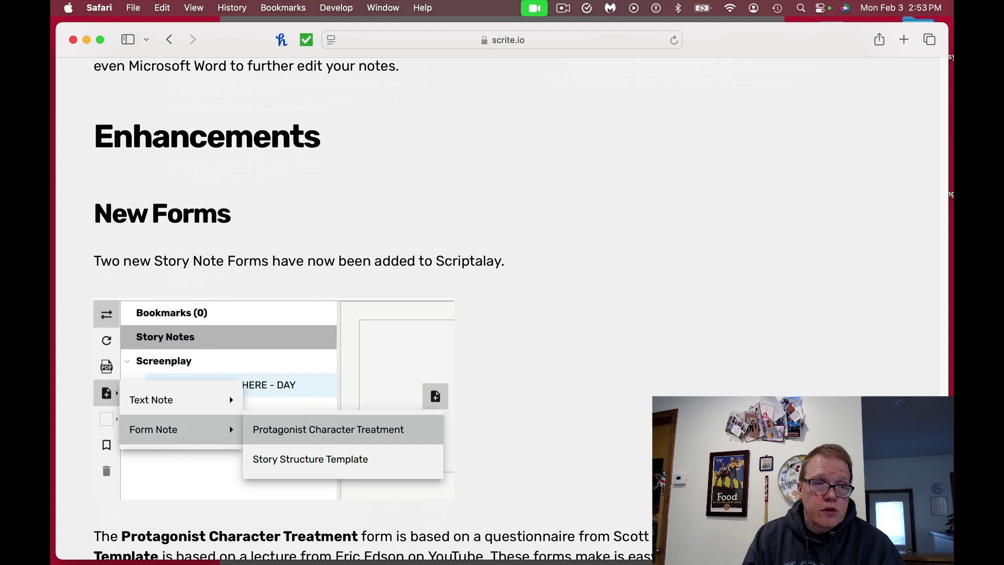
scroll(943, 459, down, 3)
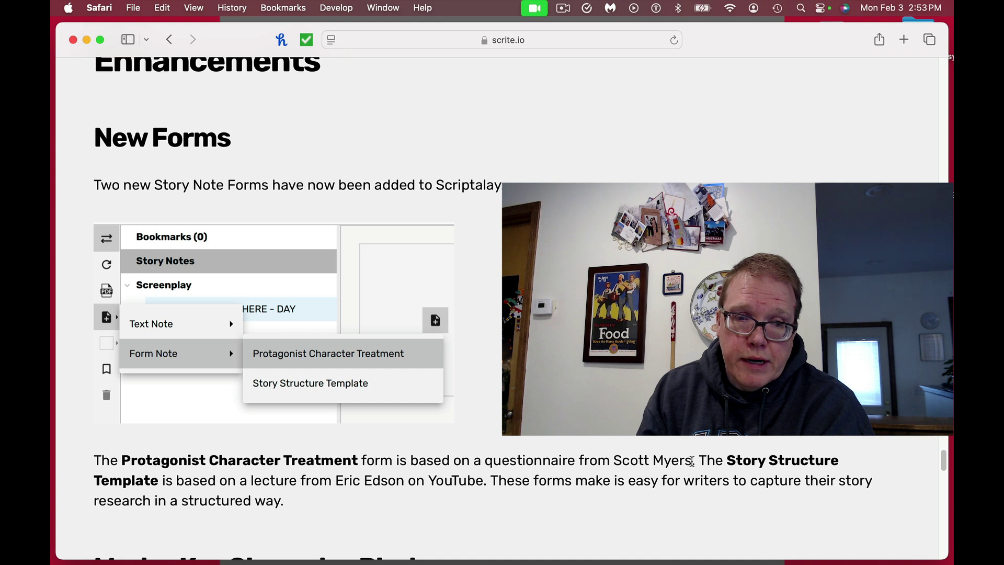
drag(635, 463, 93, 460)
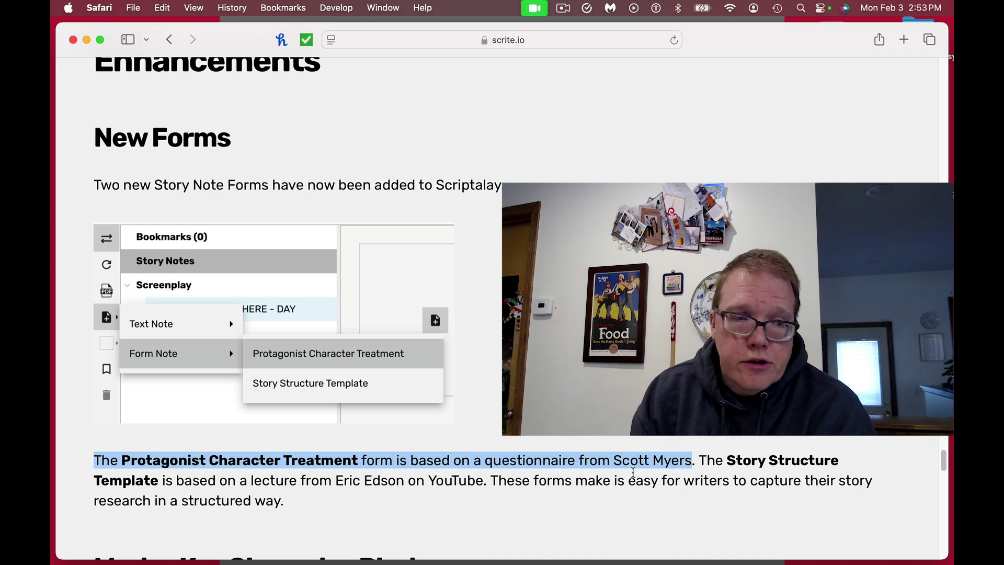
click(705, 455)
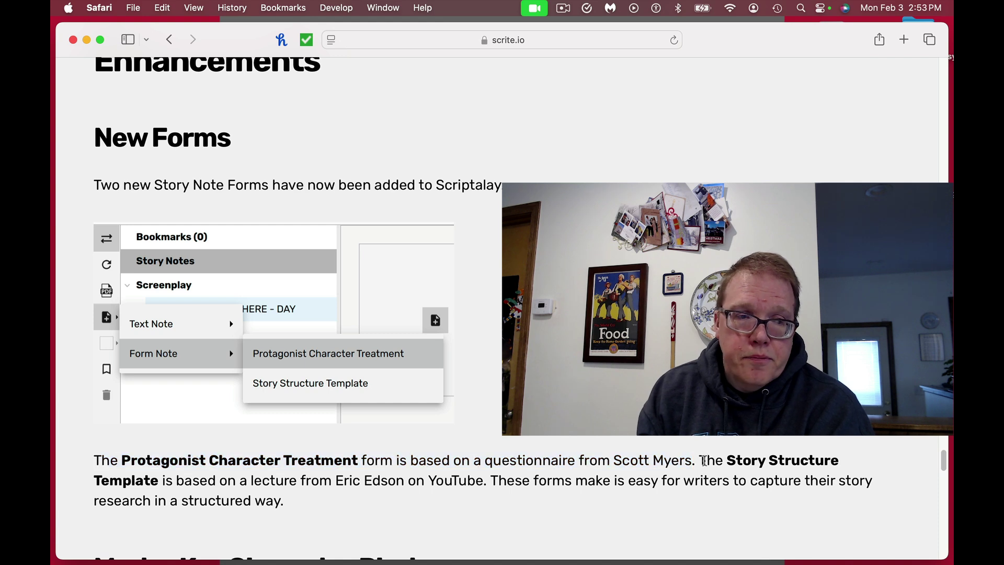
drag(704, 460, 702, 485)
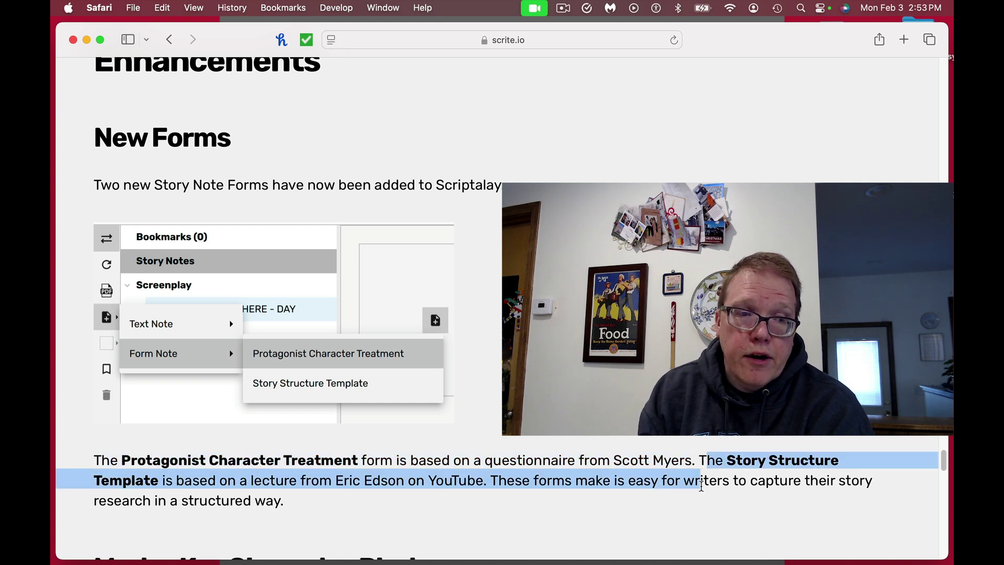
drag(701, 486, 298, 499)
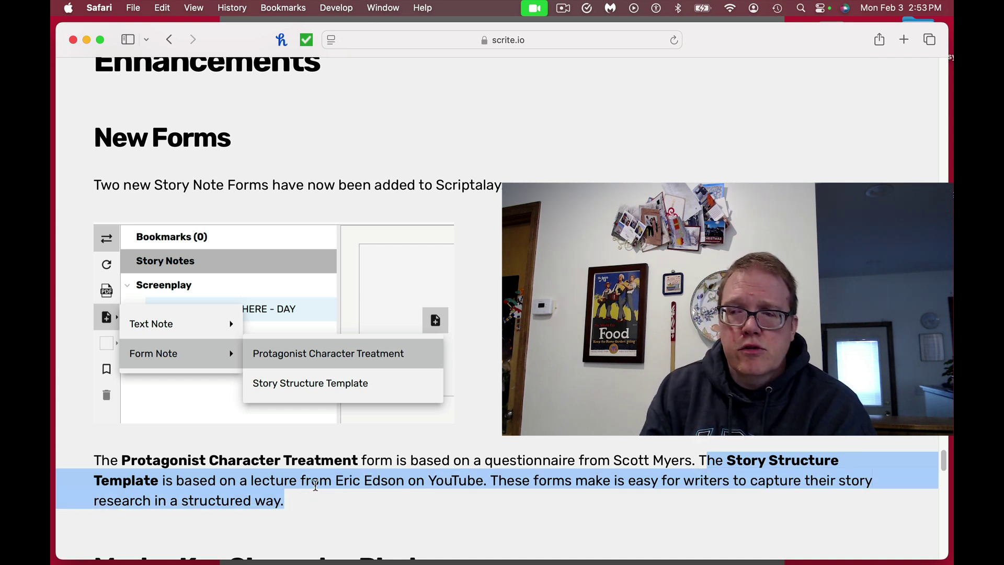
Deselect the paragraph and scroll past PDF Export with Comments to the end of Bug Fixes.
click(382, 406)
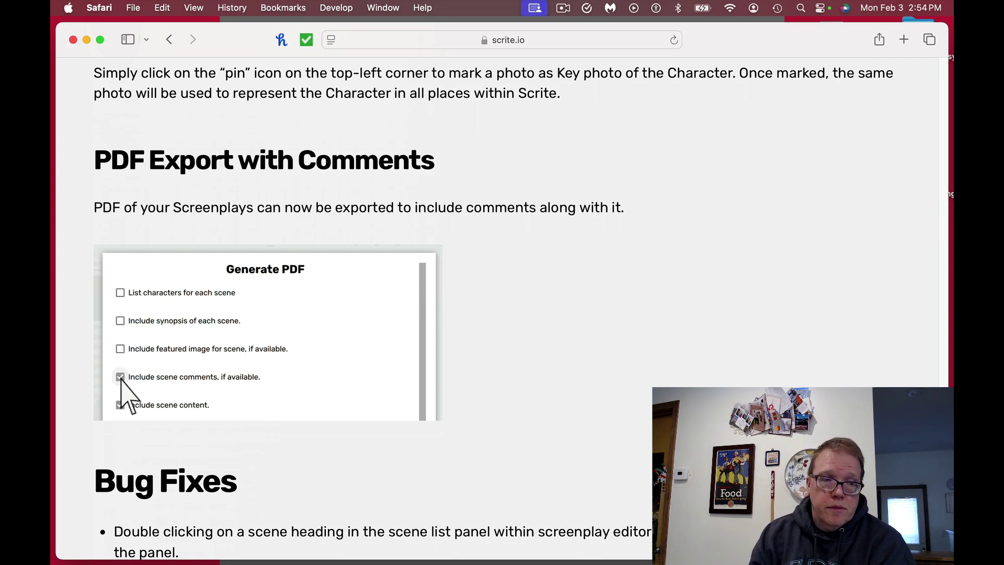
scroll(502, 308, down, 15)
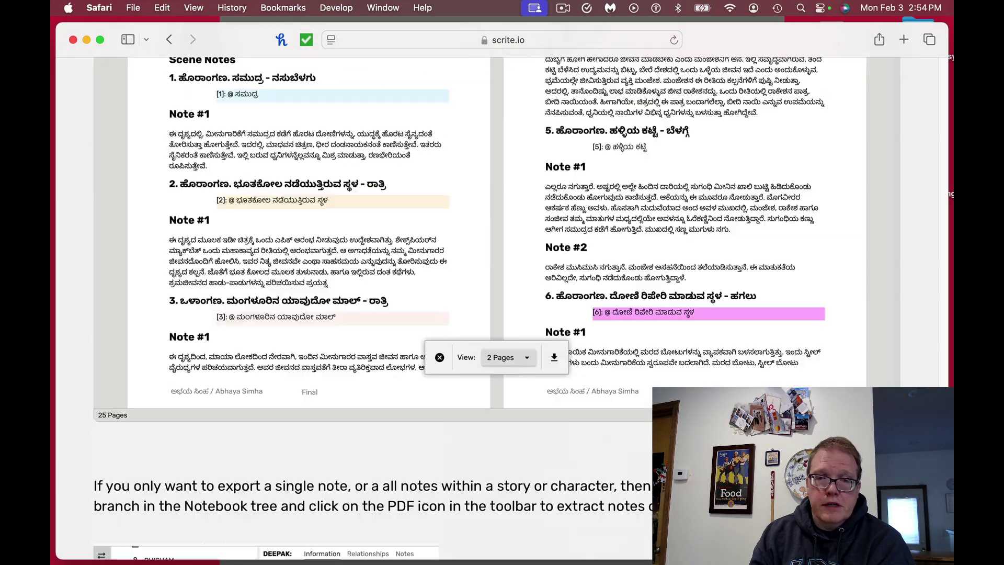
Scroll back up to the '0.9 Beta is now out!' header dated July 27, 2022.
scroll(502, 309, up, 20)
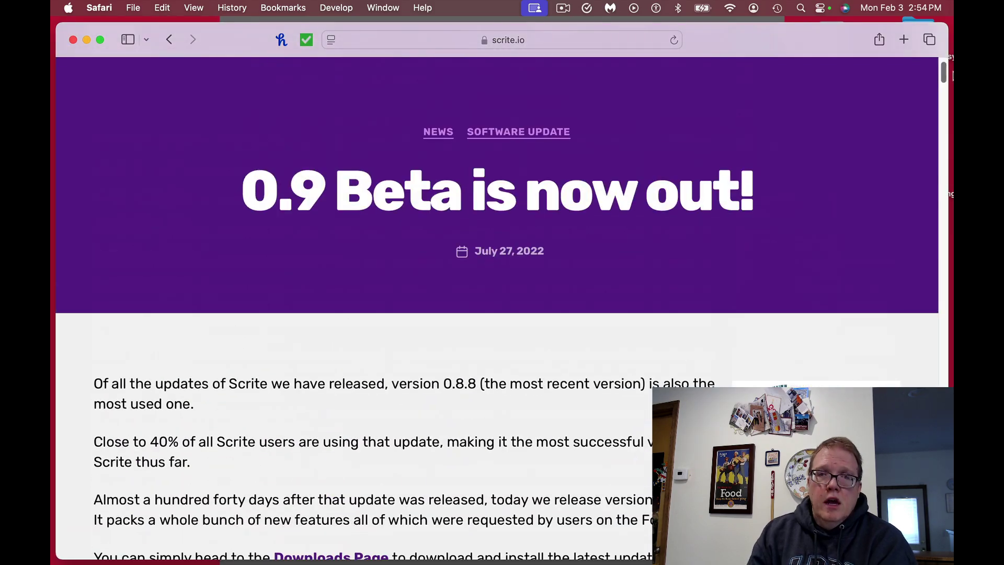